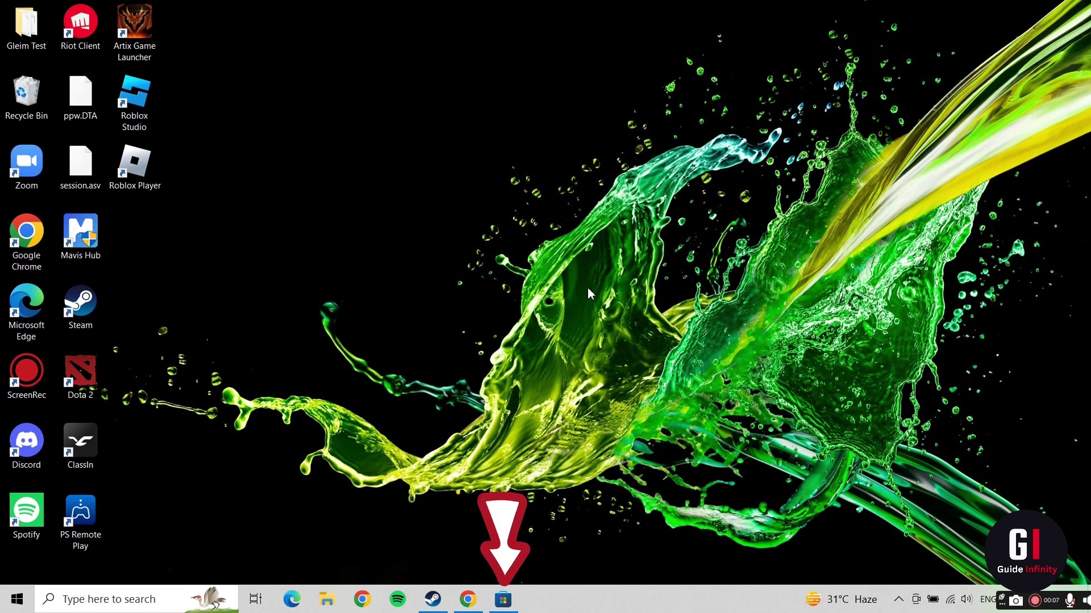
Bring up Microsoft Store from the taskbar, landing on the Roblox page with a Play button
{"action": "left_click", "coordinate": [503, 600]}
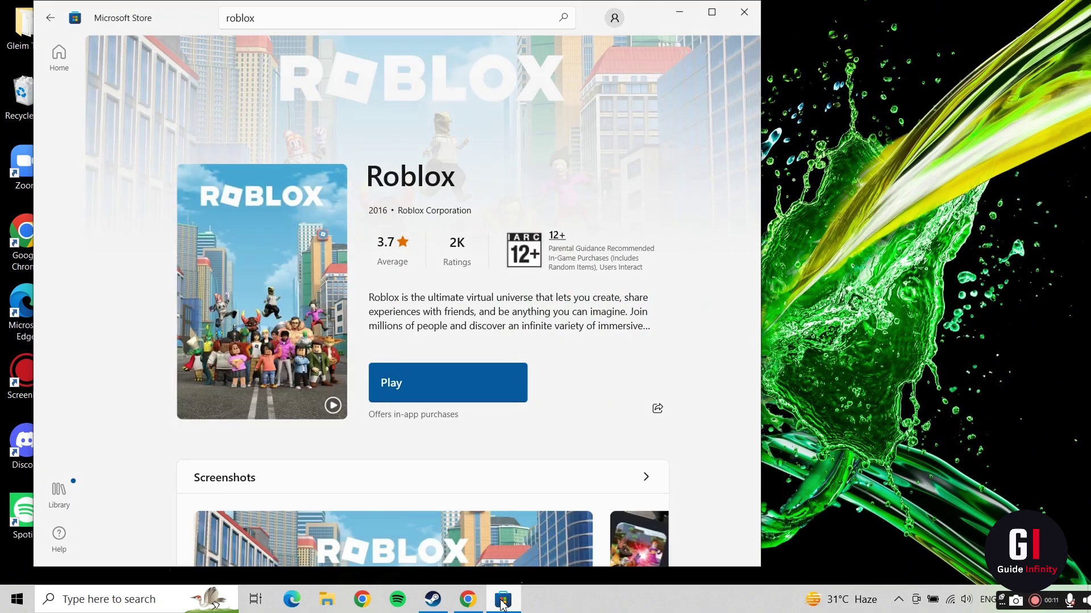
{"action": "scroll", "coordinate": [592, 427], "scroll_direction": "down", "scroll_amount": 5}
{"action": "scroll", "coordinate": [591, 426], "scroll_direction": "down", "scroll_amount": 2}
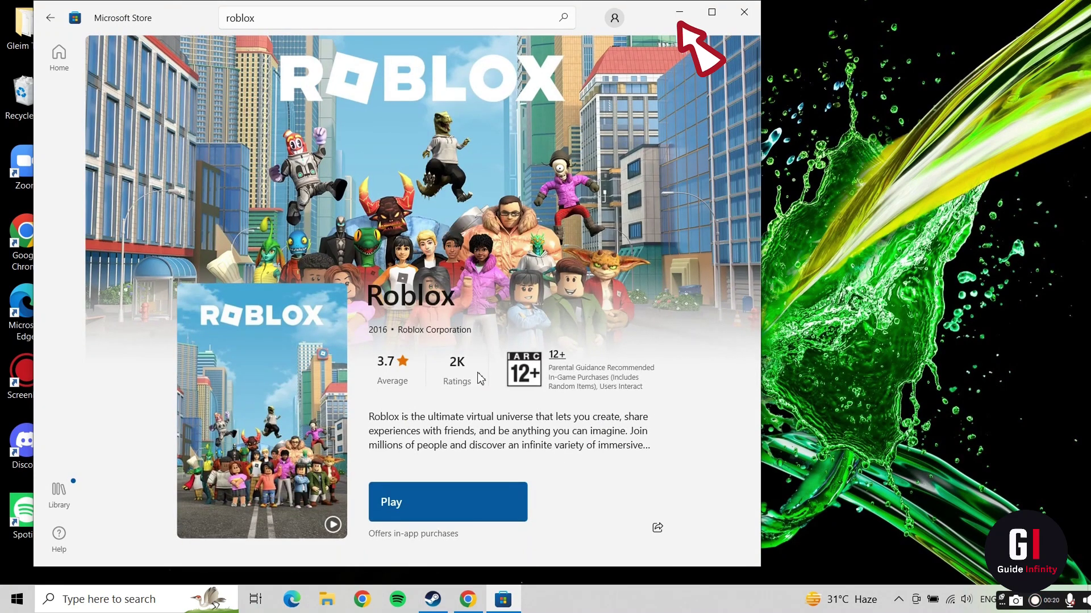
Minimize the Store and search Windows for 'remove' to find Add or remove programs
{"action": "left_click", "coordinate": [680, 14]}
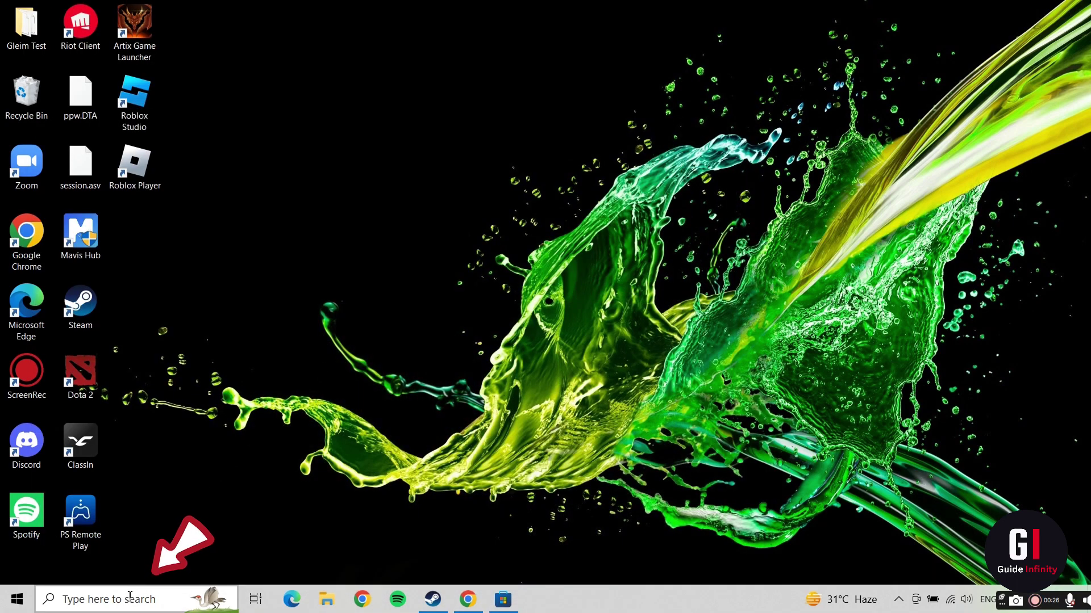
{"action": "left_click", "coordinate": [130, 597]}
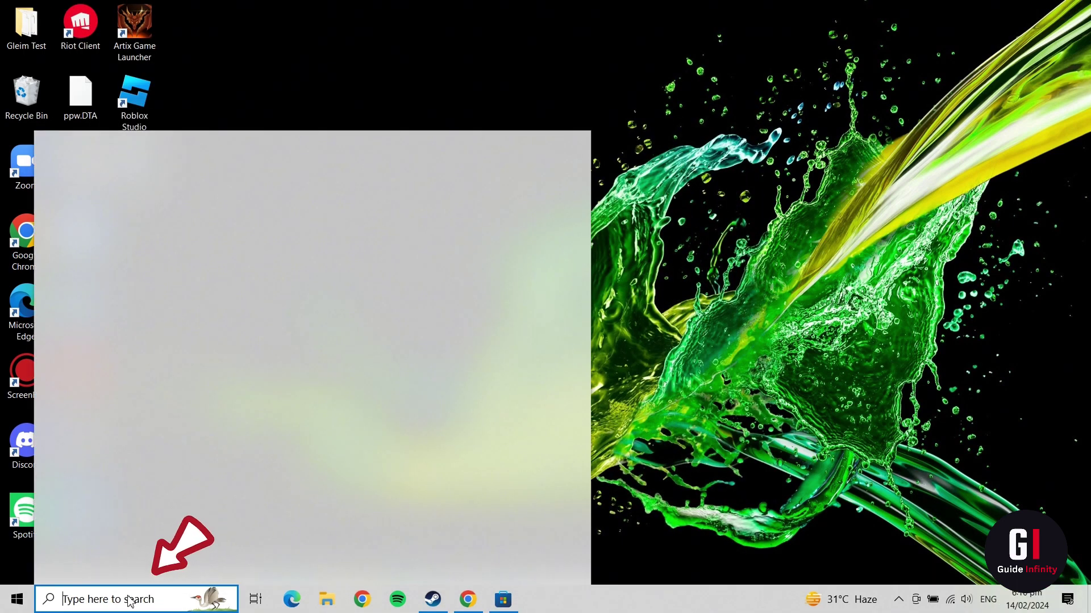
{"action": "type", "text": "remove"}
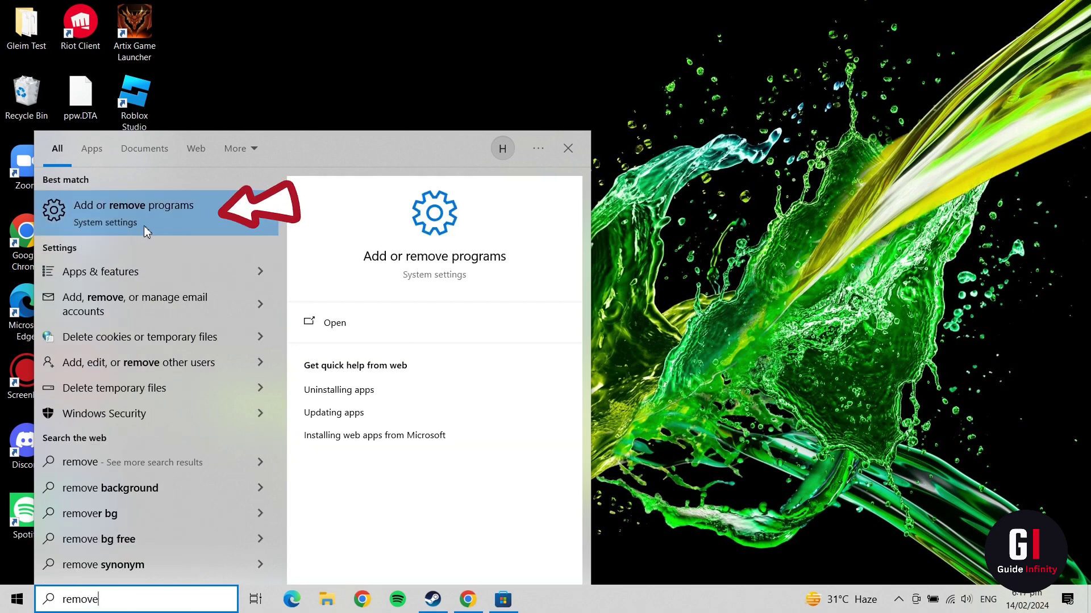
Go to Apps & features and filter the installed apps list by 'roblox' (2 results)
{"action": "left_click", "coordinate": [144, 227]}
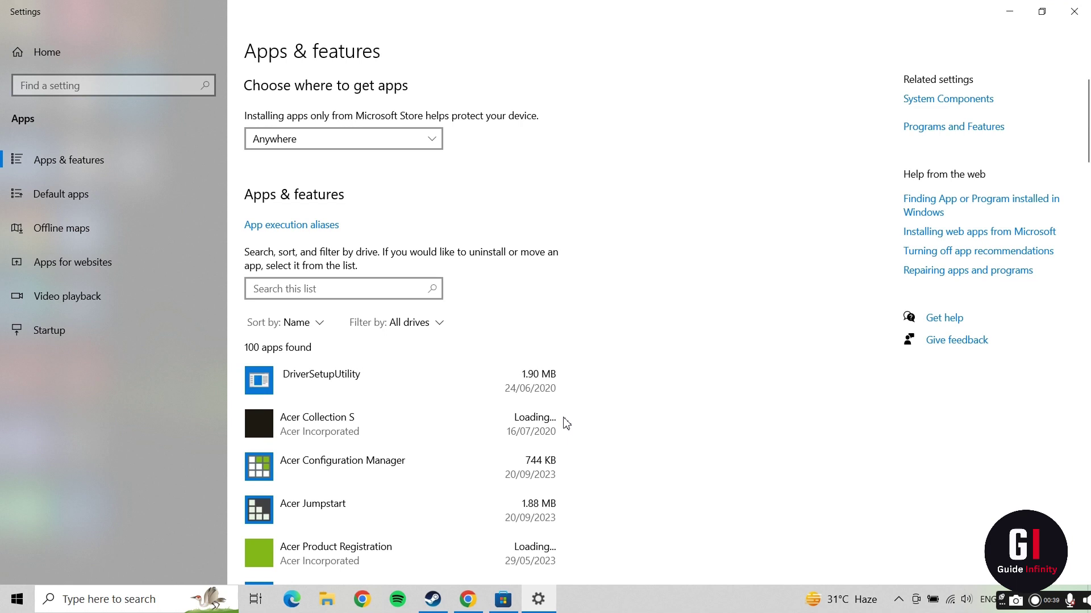
{"action": "left_click", "coordinate": [302, 287]}
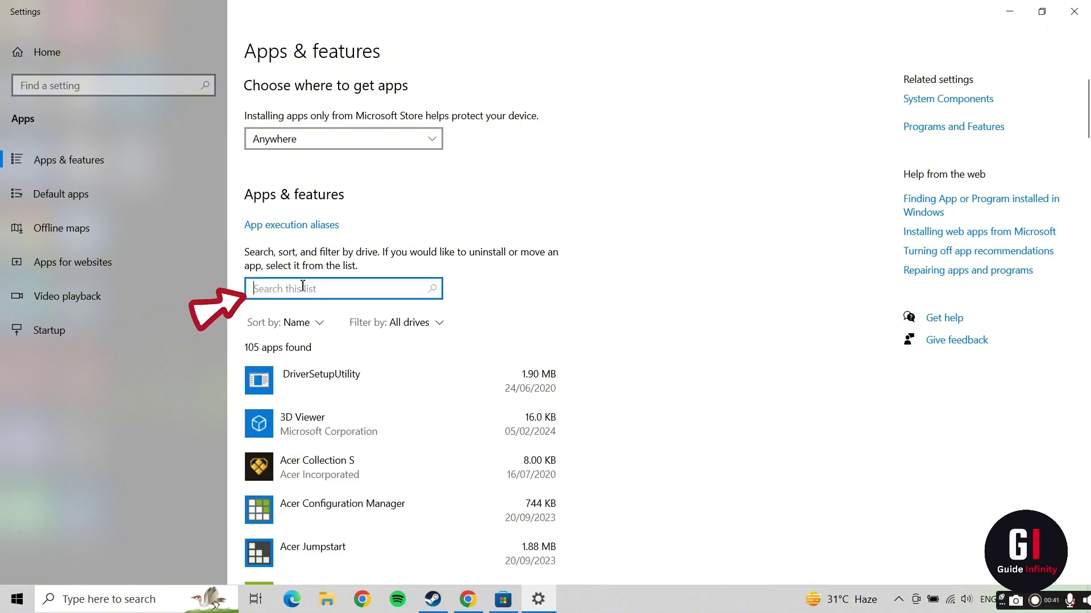
{"action": "type", "text": "ro"}
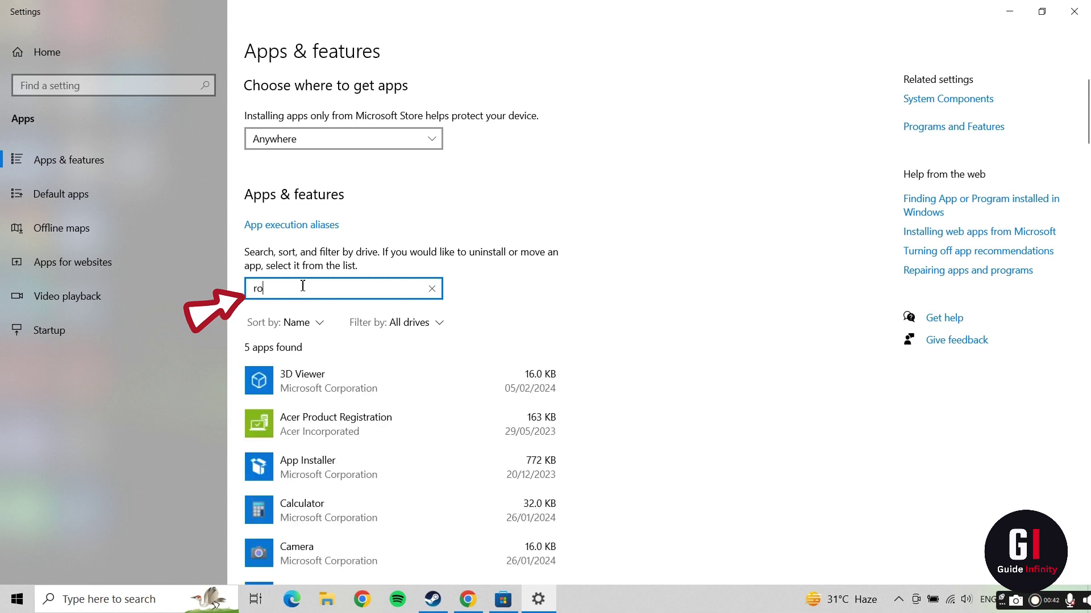
{"action": "type", "text": "blox"}
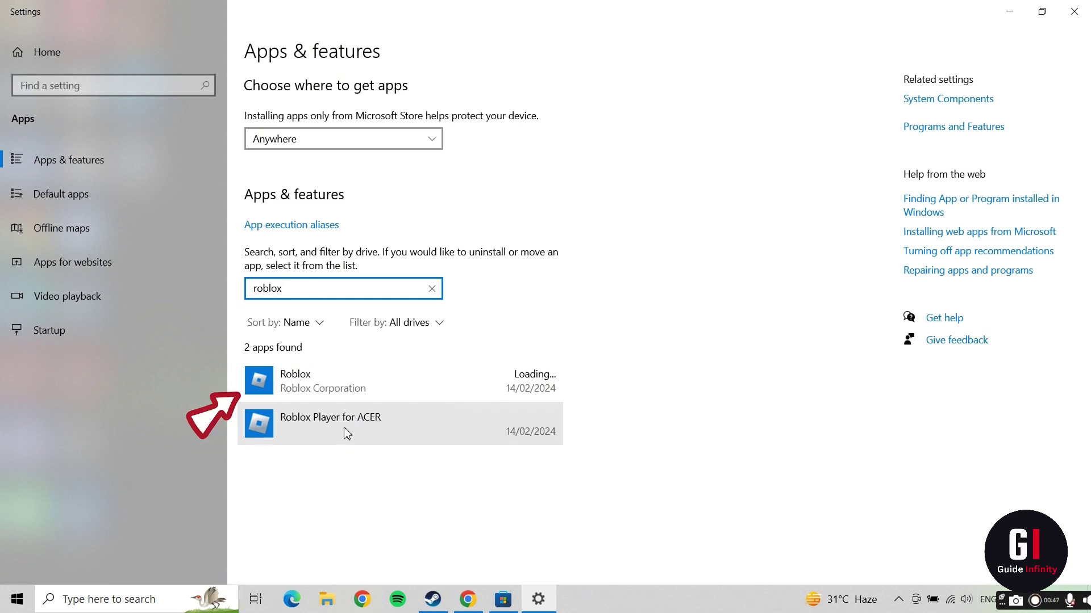
Uninstall Roblox from Apps & features, confirming removal so only Roblox Player for ACER remains
{"action": "left_click", "coordinate": [353, 390]}
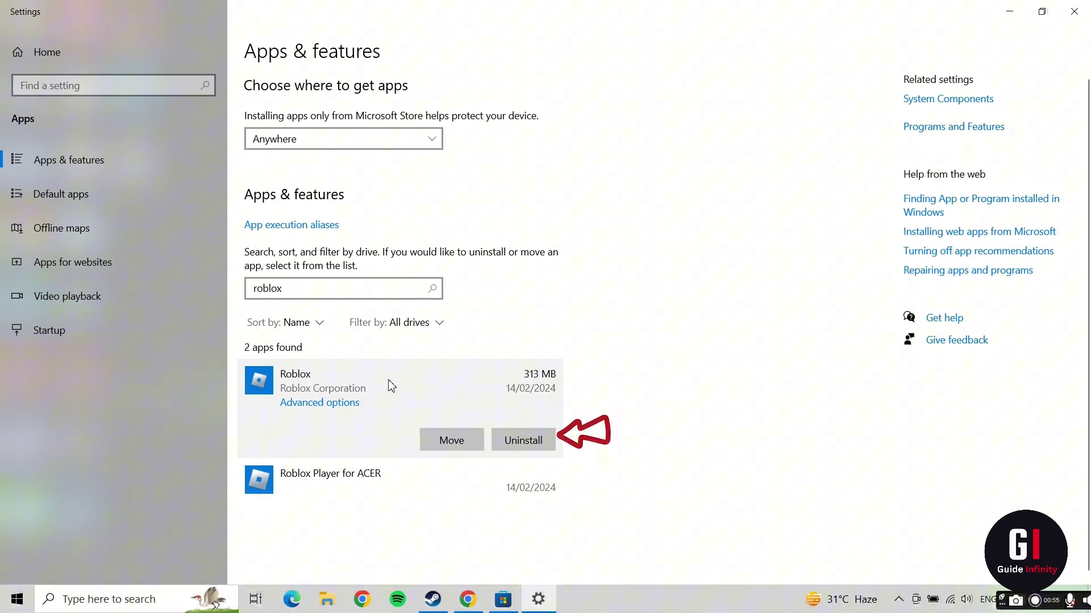
{"action": "left_click", "coordinate": [519, 445]}
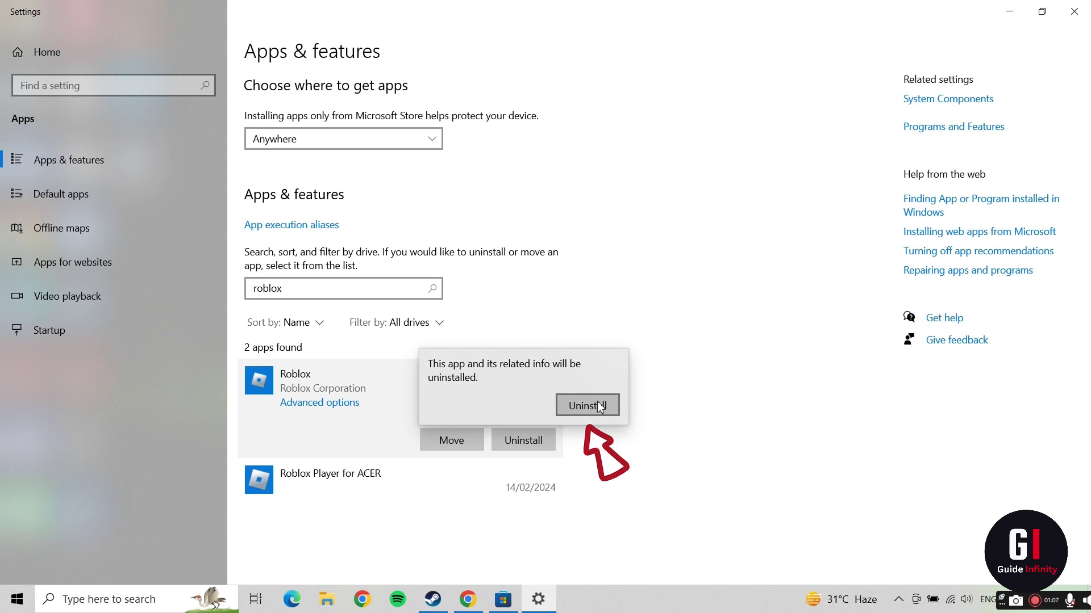
{"action": "left_click", "coordinate": [597, 402]}
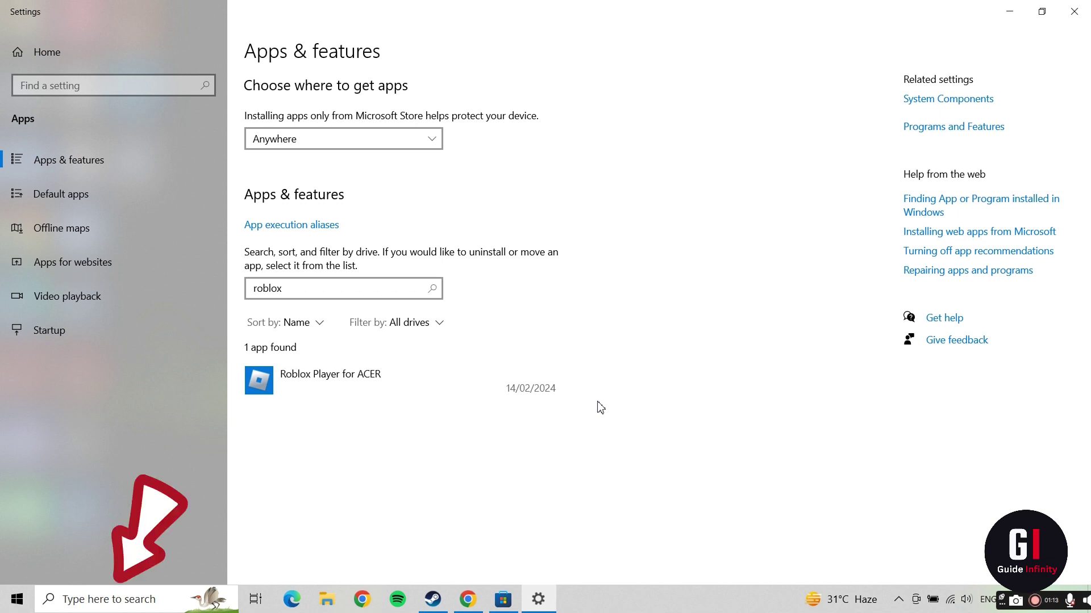
Return to Microsoft Store and start a search for 'roblox'
{"action": "left_click", "coordinate": [128, 599]}
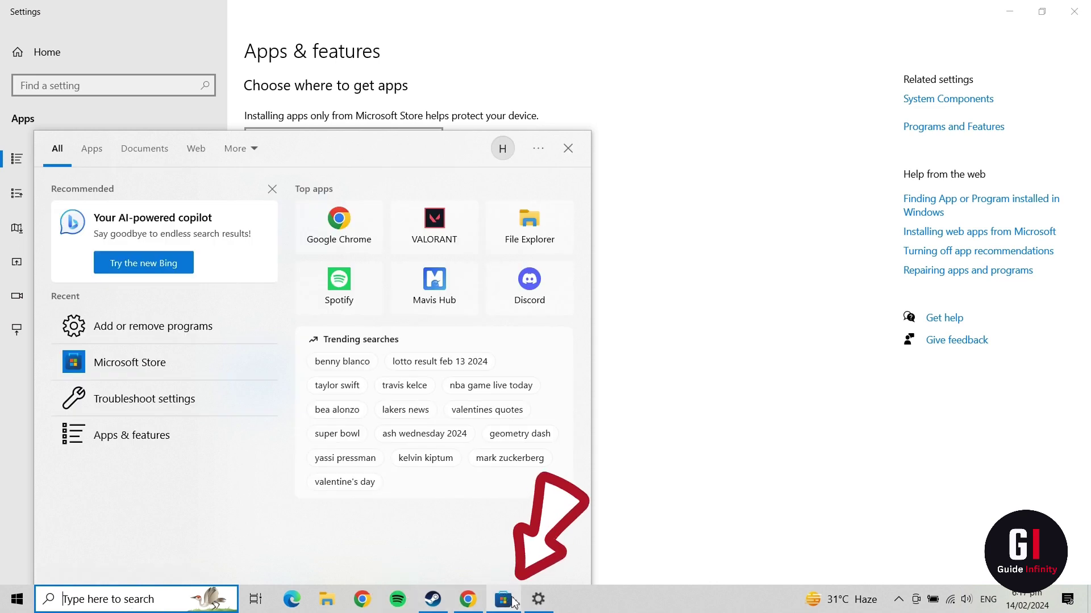
{"action": "left_click", "coordinate": [502, 600]}
{"action": "left_click", "coordinate": [346, 20]}
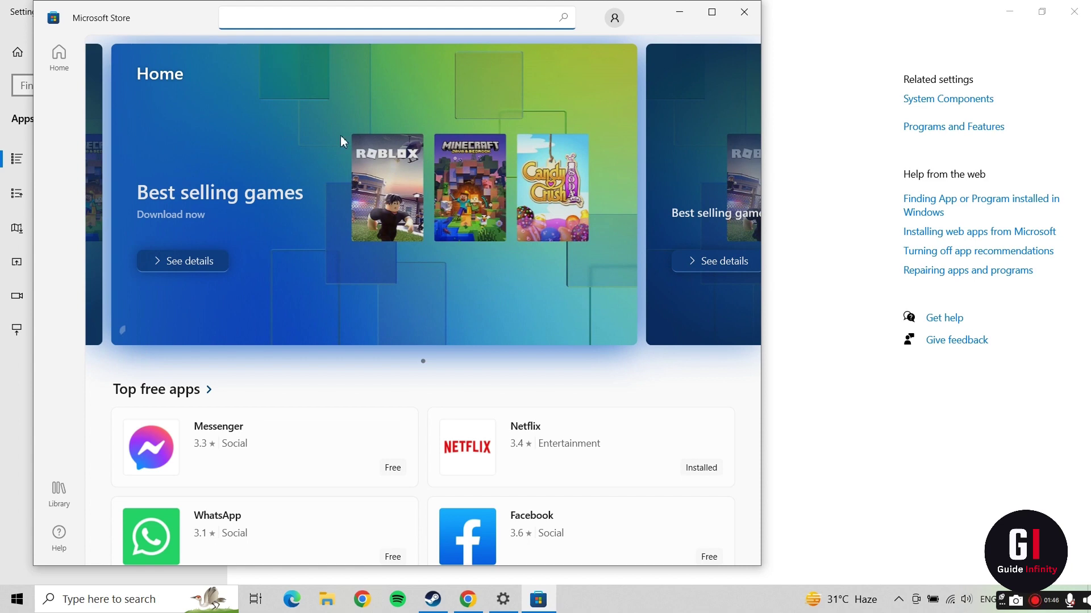
{"action": "type", "text": "roblox"}
Run the Store search for 'roblox' and open the Roblox result, which now offers Get
{"action": "key", "text": "Return"}
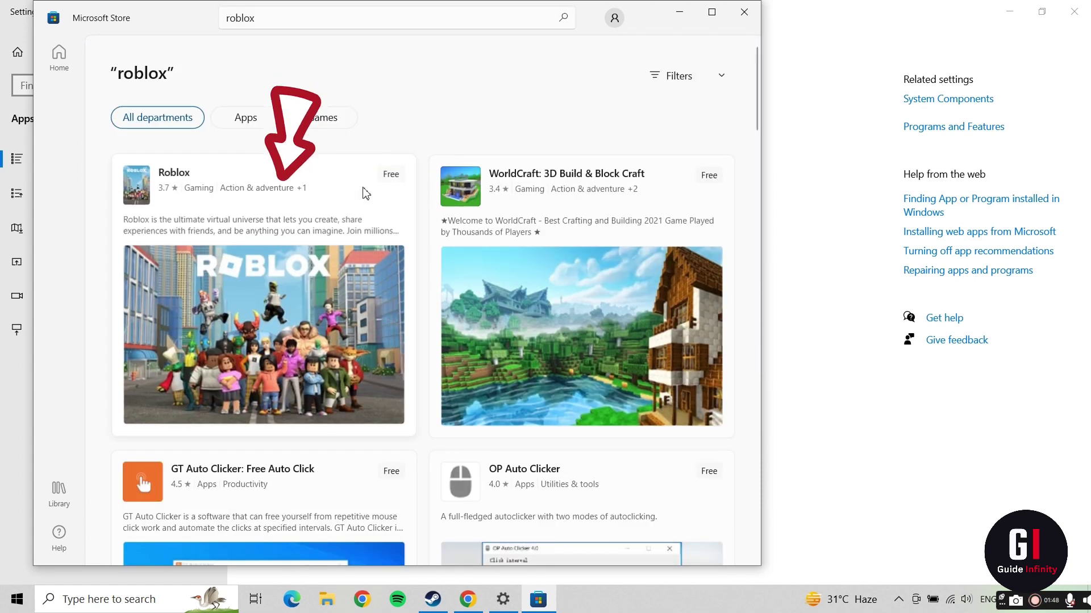
{"action": "left_click", "coordinate": [362, 192]}
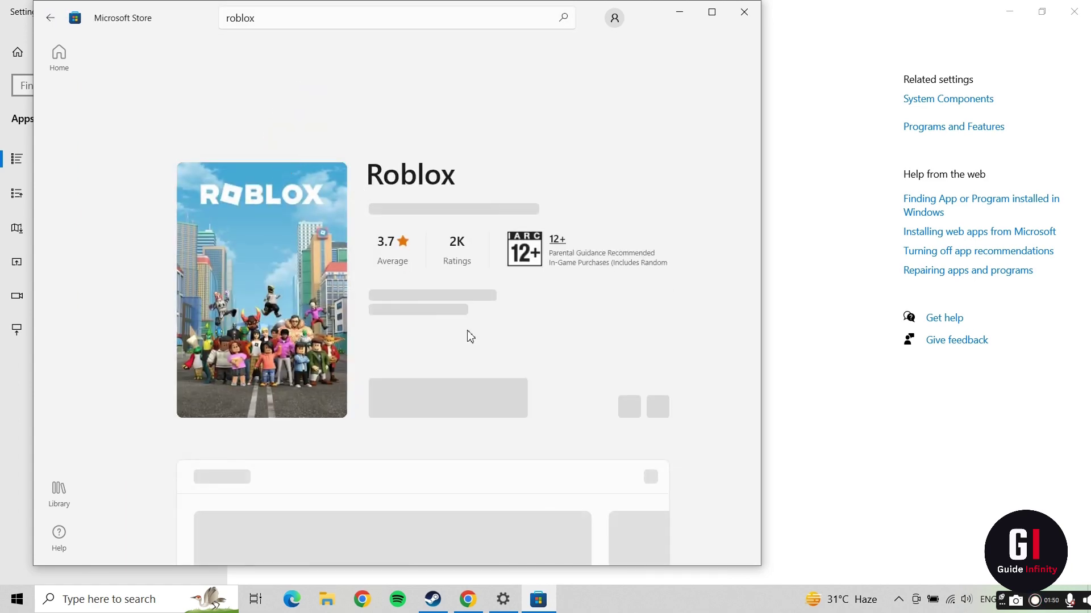